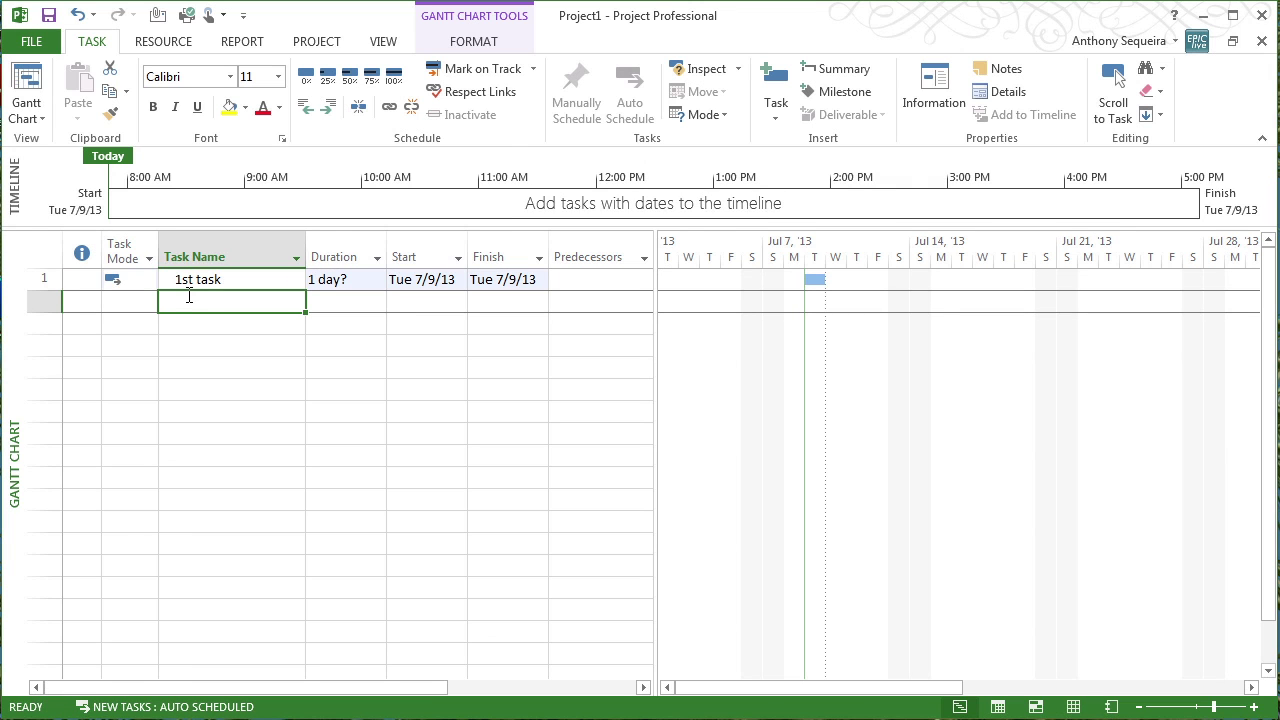
Step: Add three tasks below the first one, named "2nd task", "3rd task" and "4th task"
text(2nd)
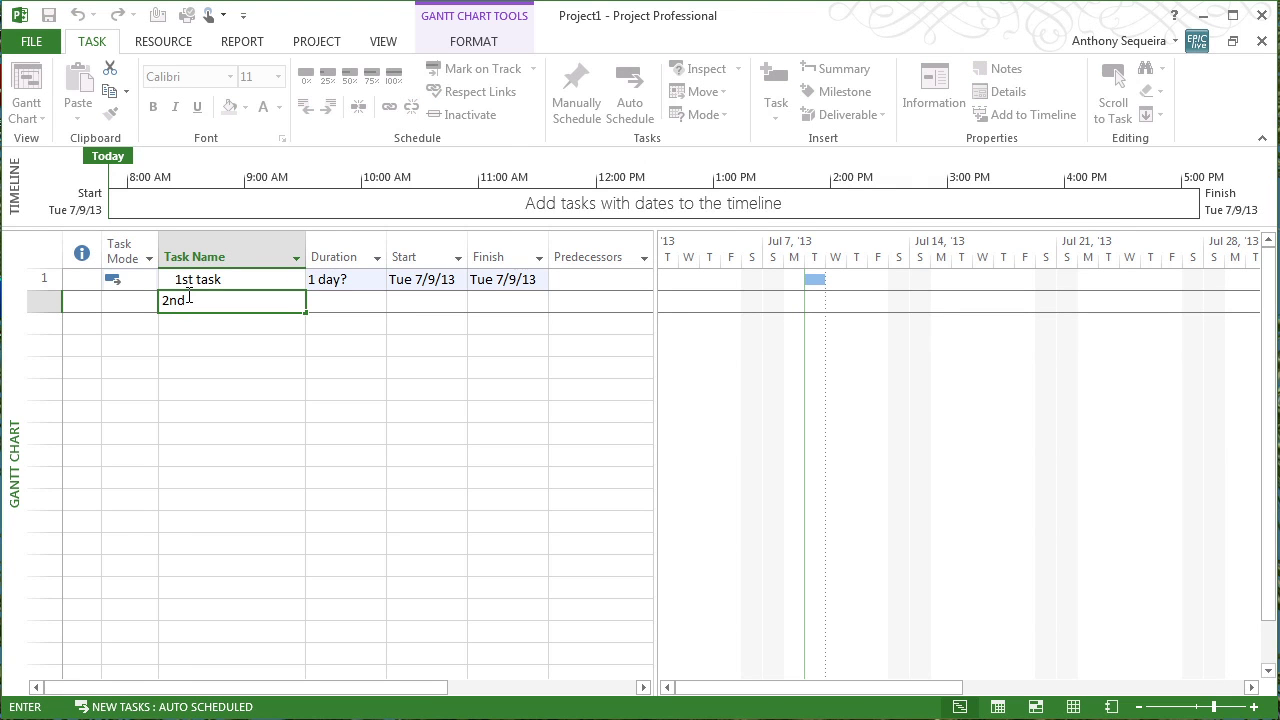
text( task)
click(209, 331)
text(3rd task)
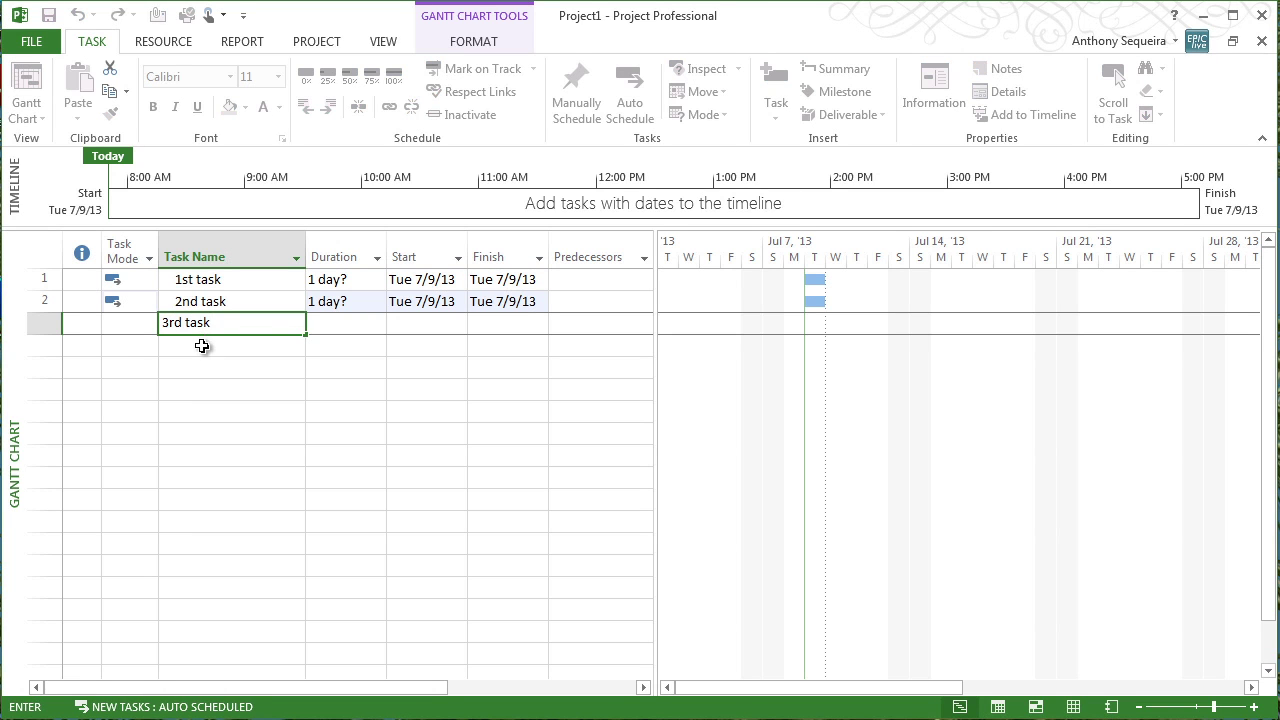
click(202, 345)
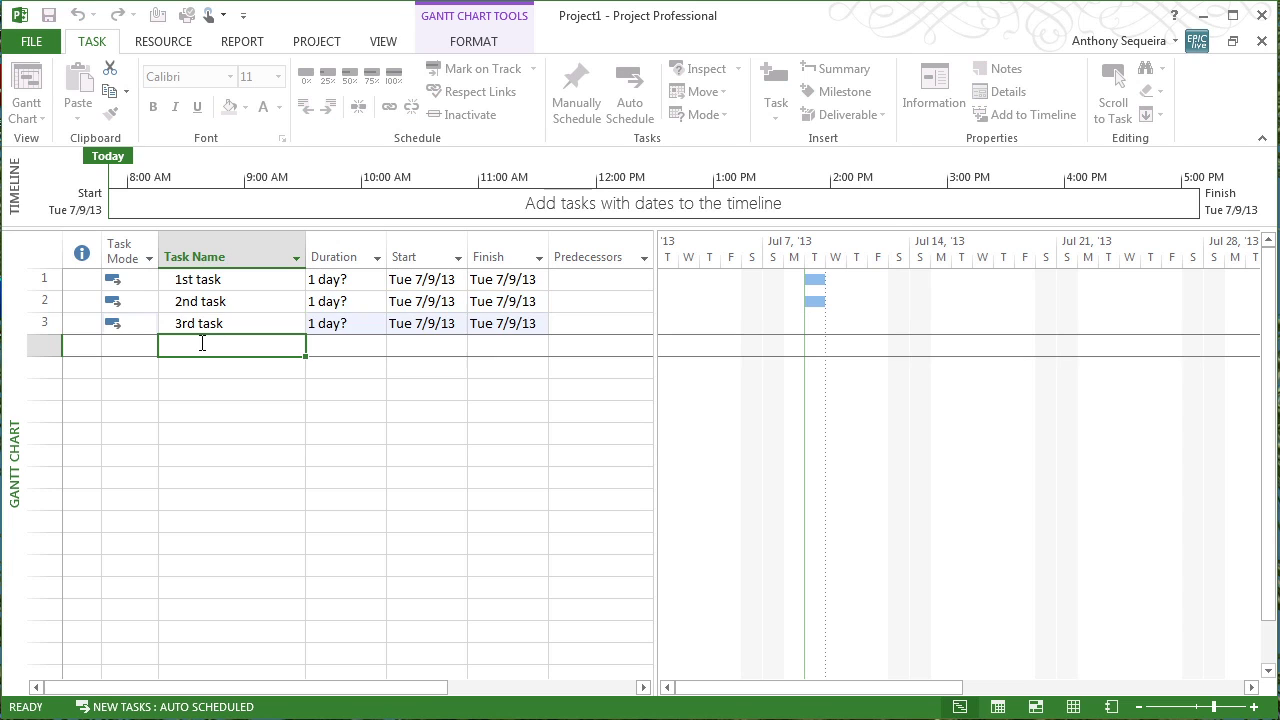
text(4th task)
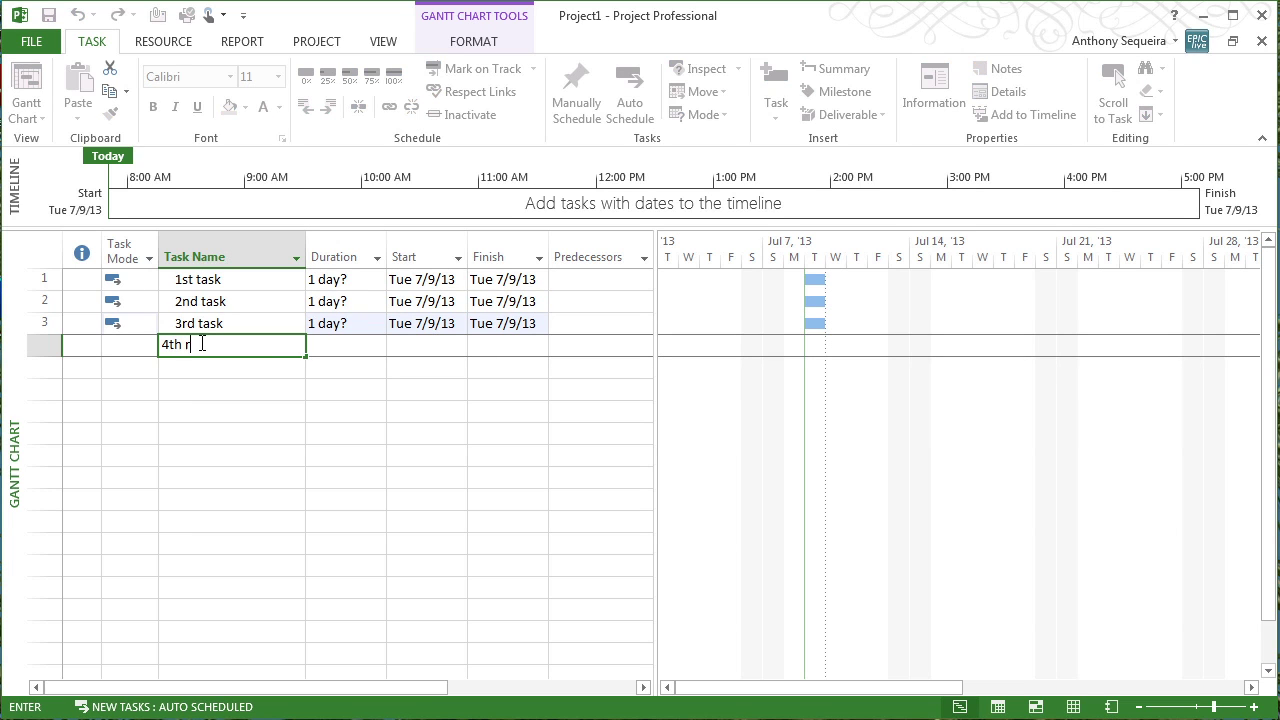
click(462, 352)
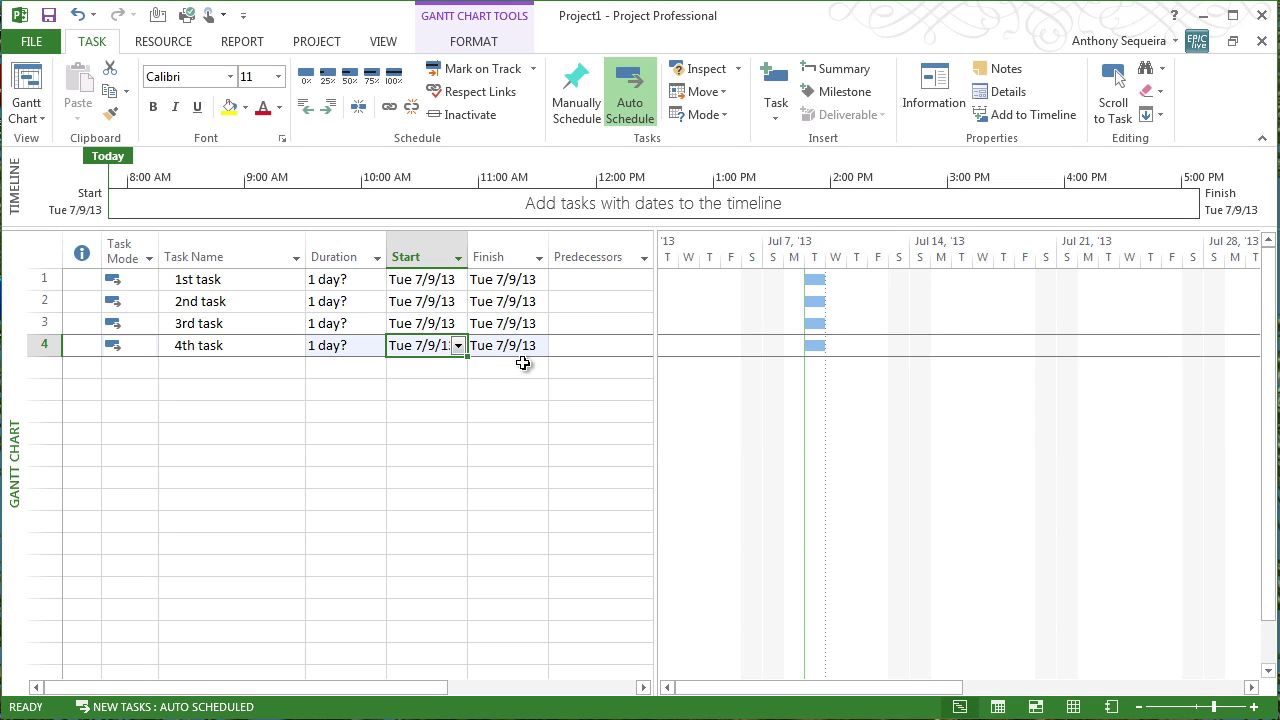
Step: Set the duration of the 1st task to 3 days and the 2nd task to 4 days
click(361, 279)
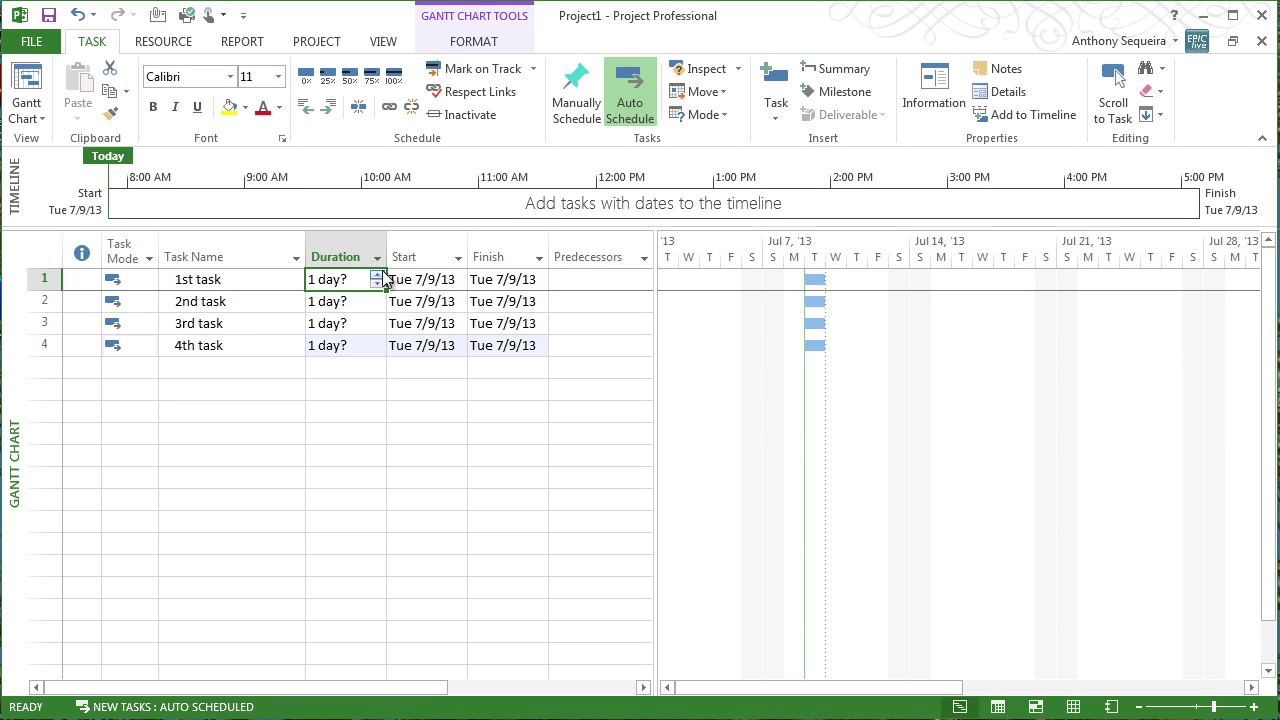
click(377, 275)
click(377, 275)
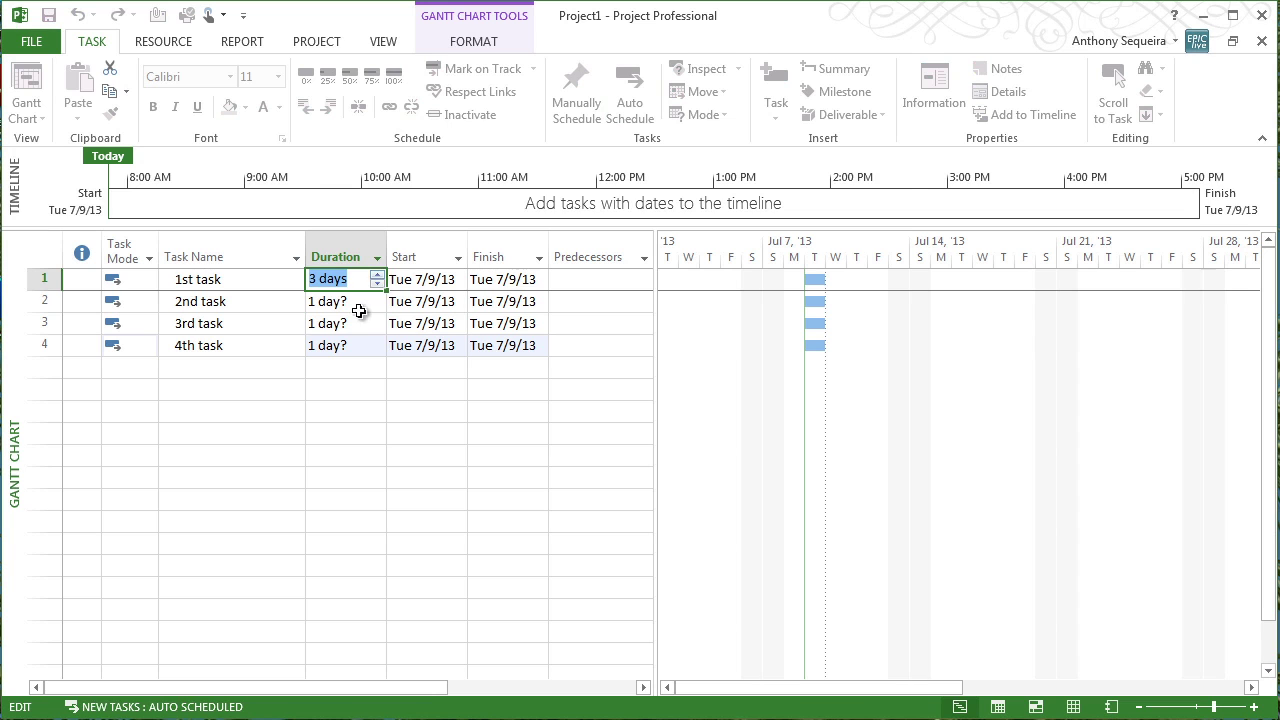
click(376, 303)
click(377, 297)
click(377, 297)
click(377, 297)
Step: Set the duration of the 3rd task to 5 days and the 4th task to 2 days
click(336, 323)
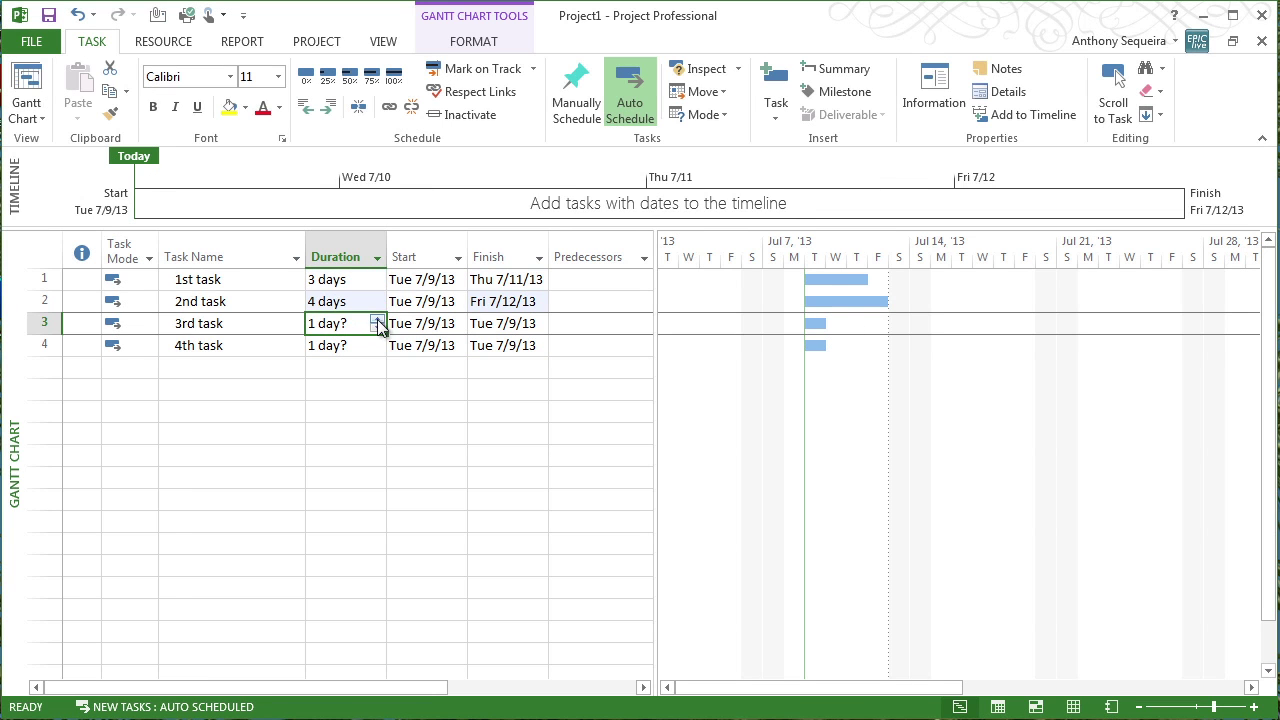
click(377, 319)
click(377, 319)
click(377, 319)
click(377, 319)
click(337, 344)
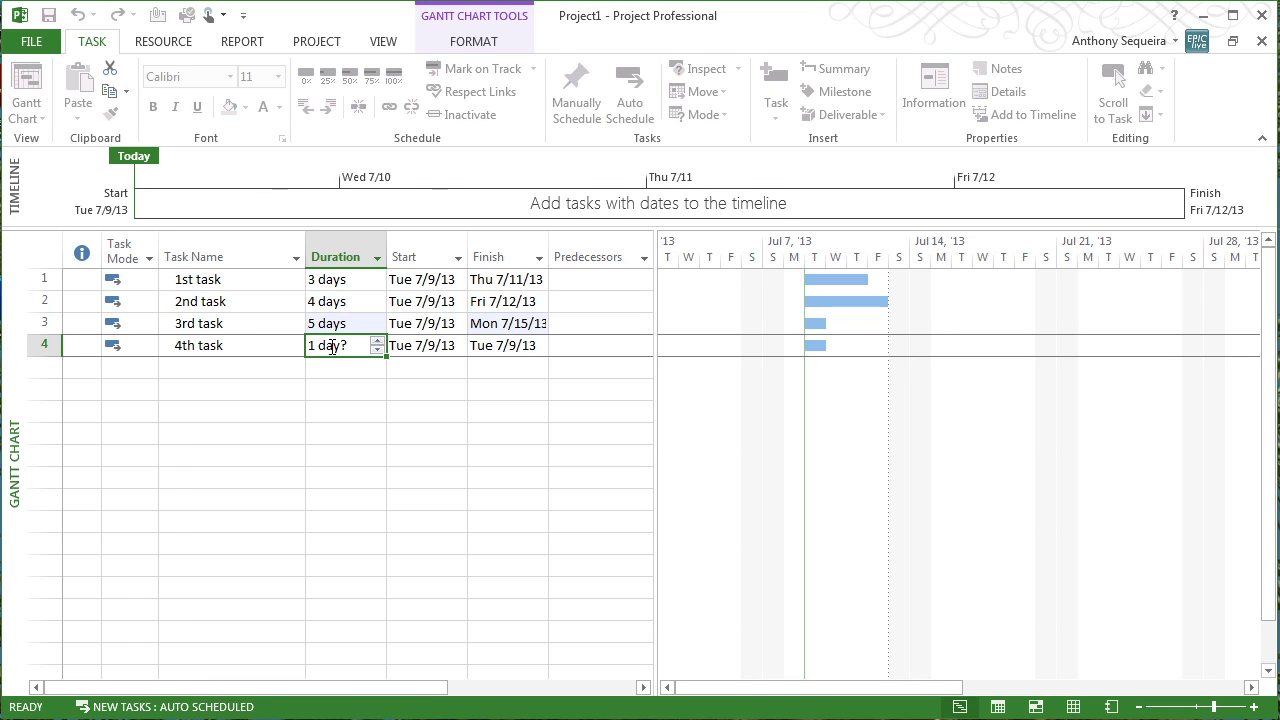
click(377, 341)
click(420, 391)
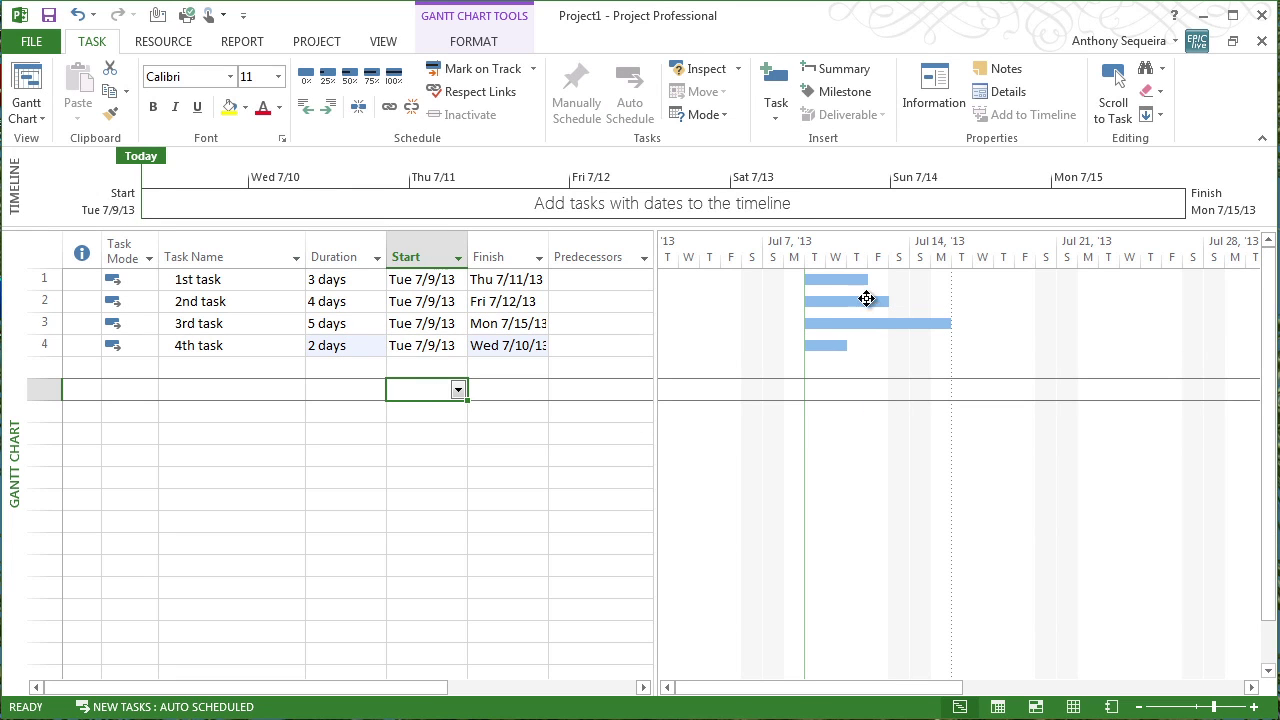
Step: Link the four task bars in sequence in the Gantt chart, making each task the predecessor of the one below it
drag(853, 276, 853, 306)
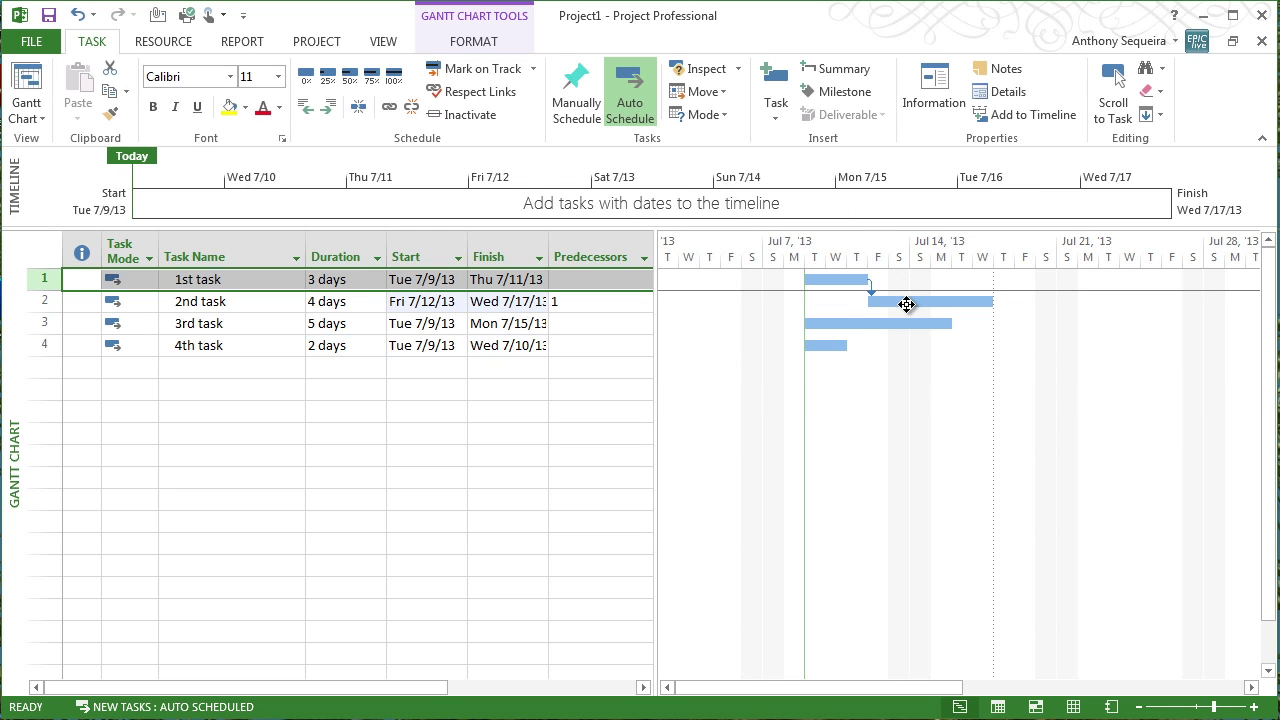
drag(910, 302, 877, 330)
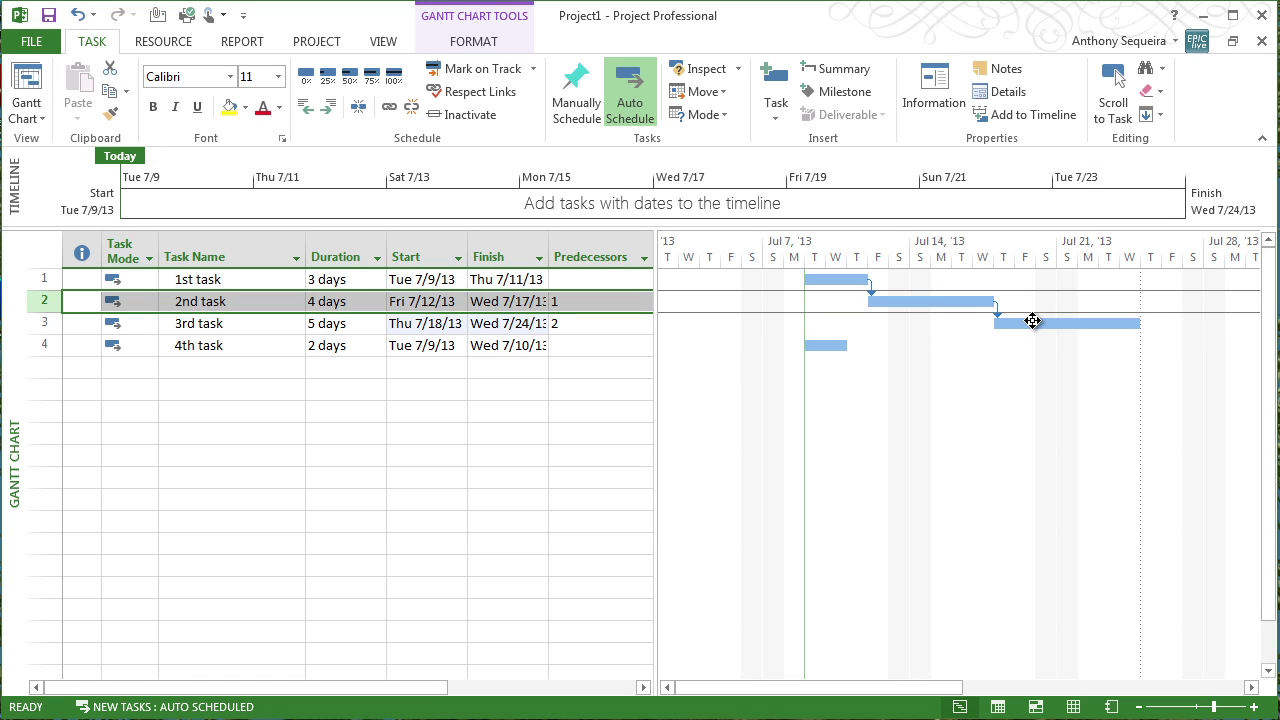
drag(1007, 325, 829, 347)
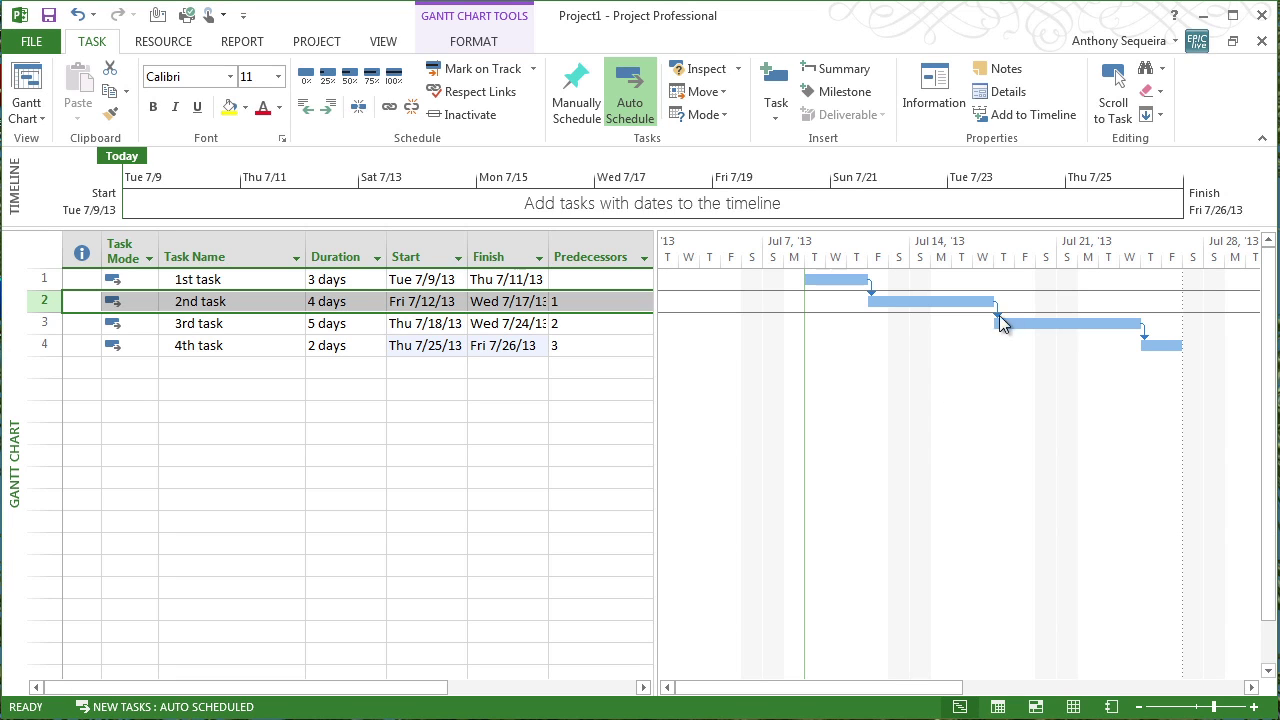
Step: Move the 3rd task's bar to start on Tue Jul 23, '13, keeping its link to the 2nd task
drag(1025, 323, 1133, 325)
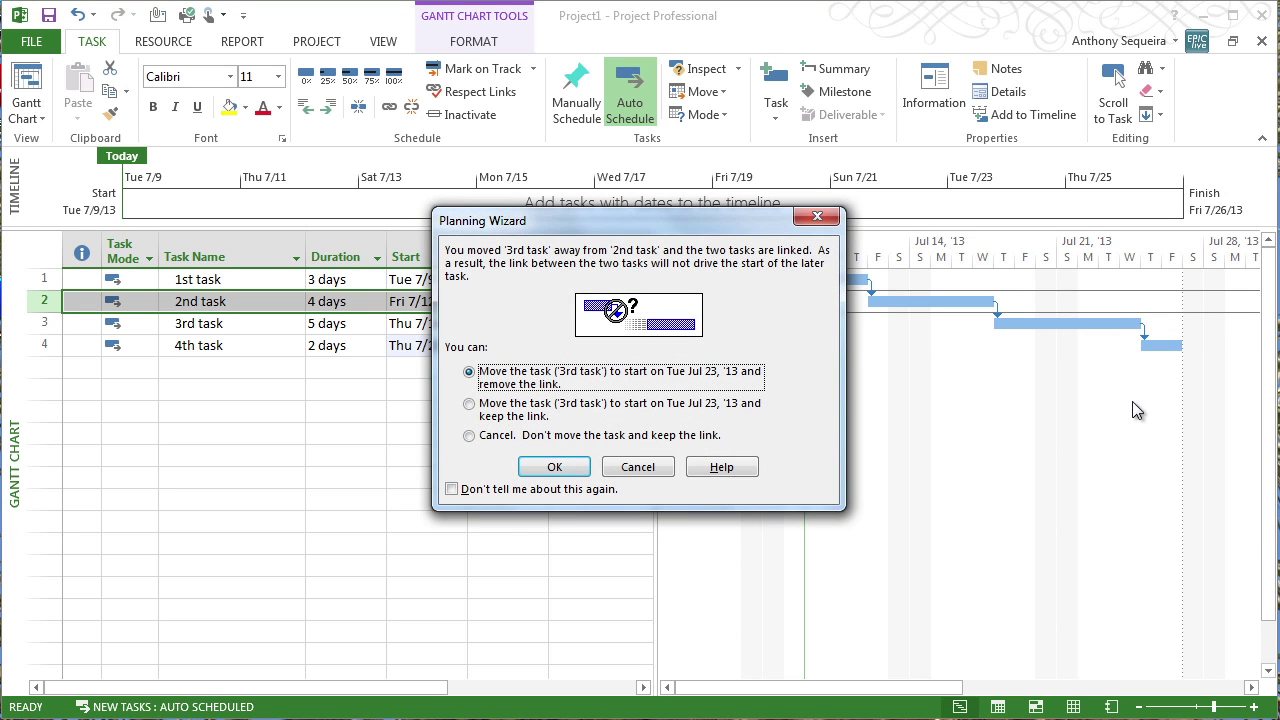
click(469, 404)
click(544, 470)
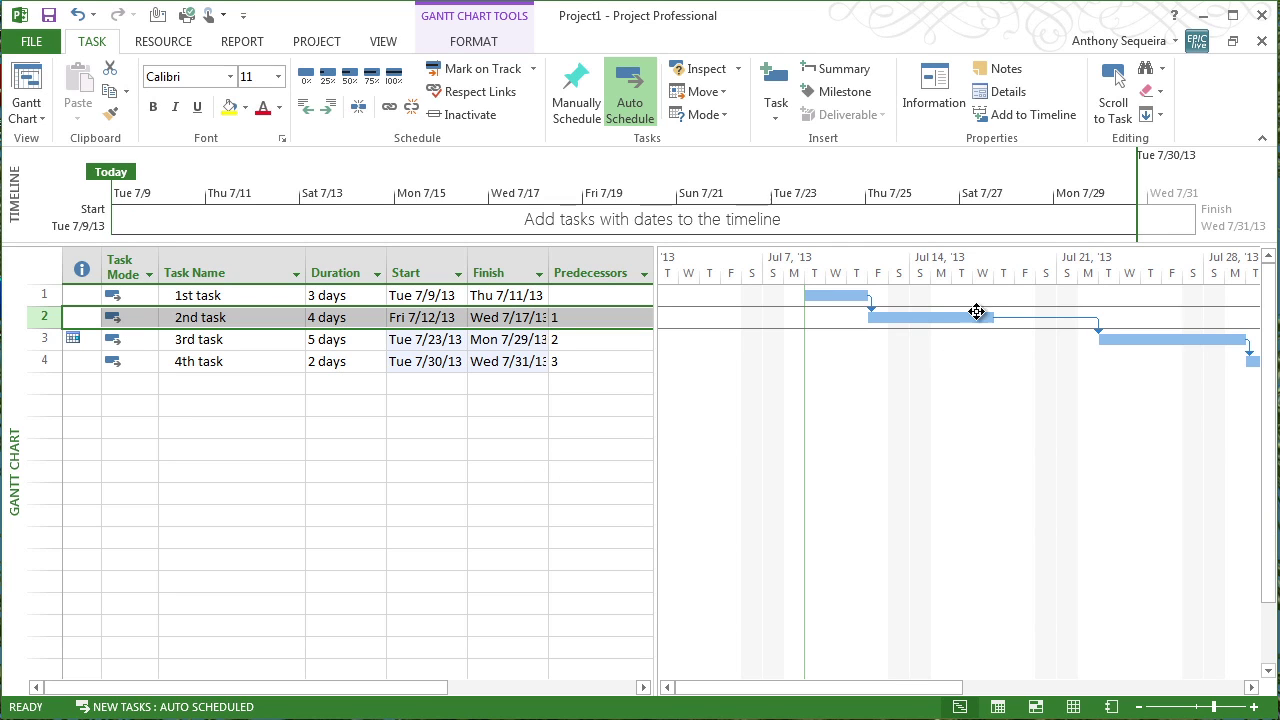
drag(900, 688, 960, 690)
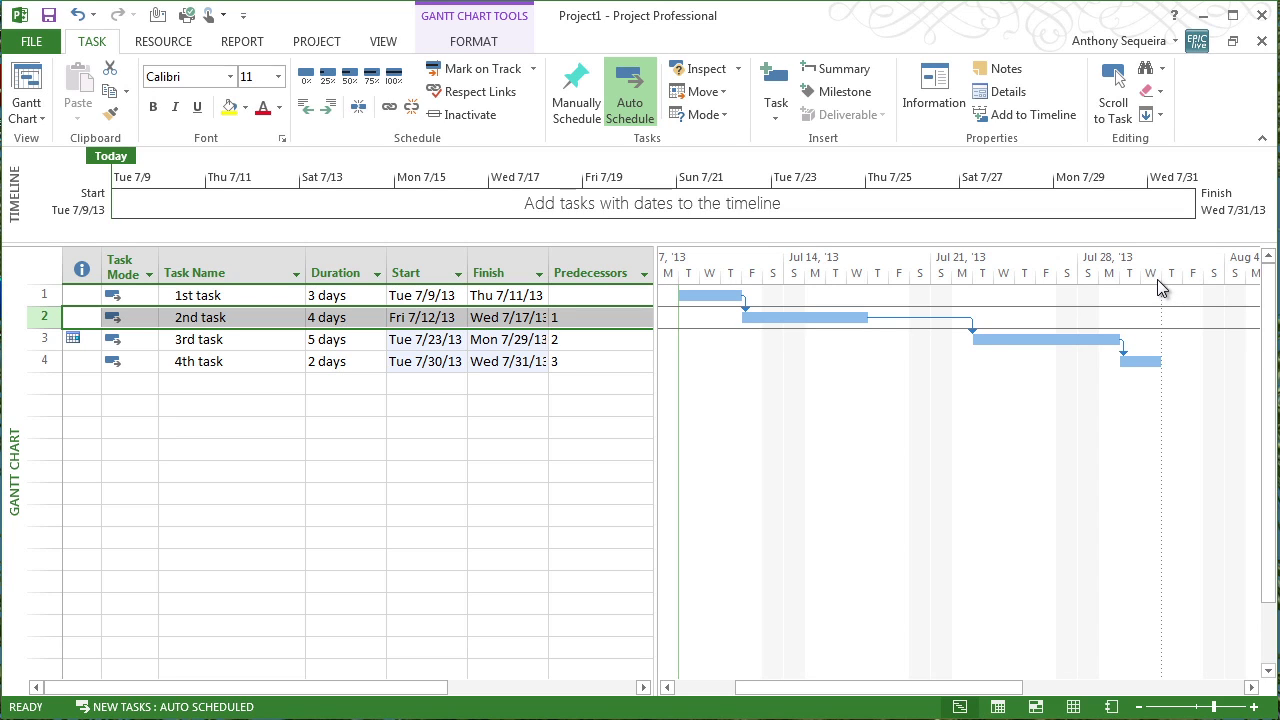
Step: Switch the project from the Gantt Chart view to the Detail Gantt view
mouse_move(1157, 277)
click(388, 44)
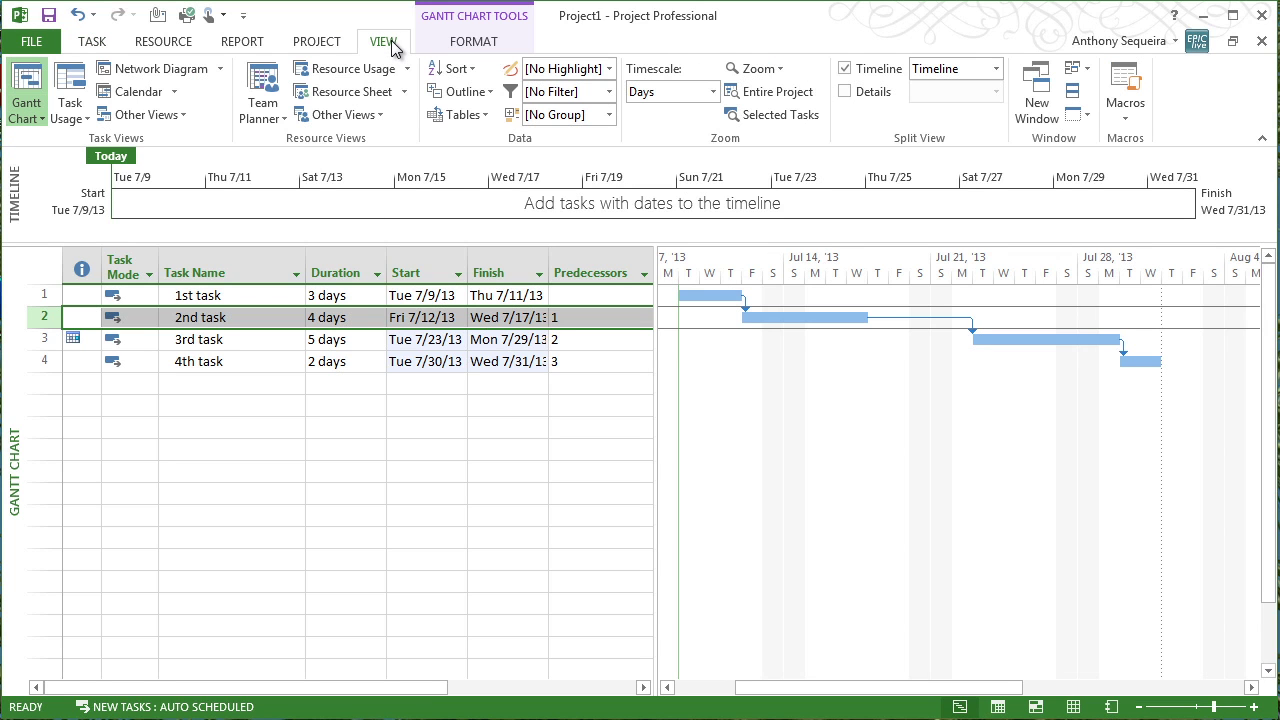
click(77, 112)
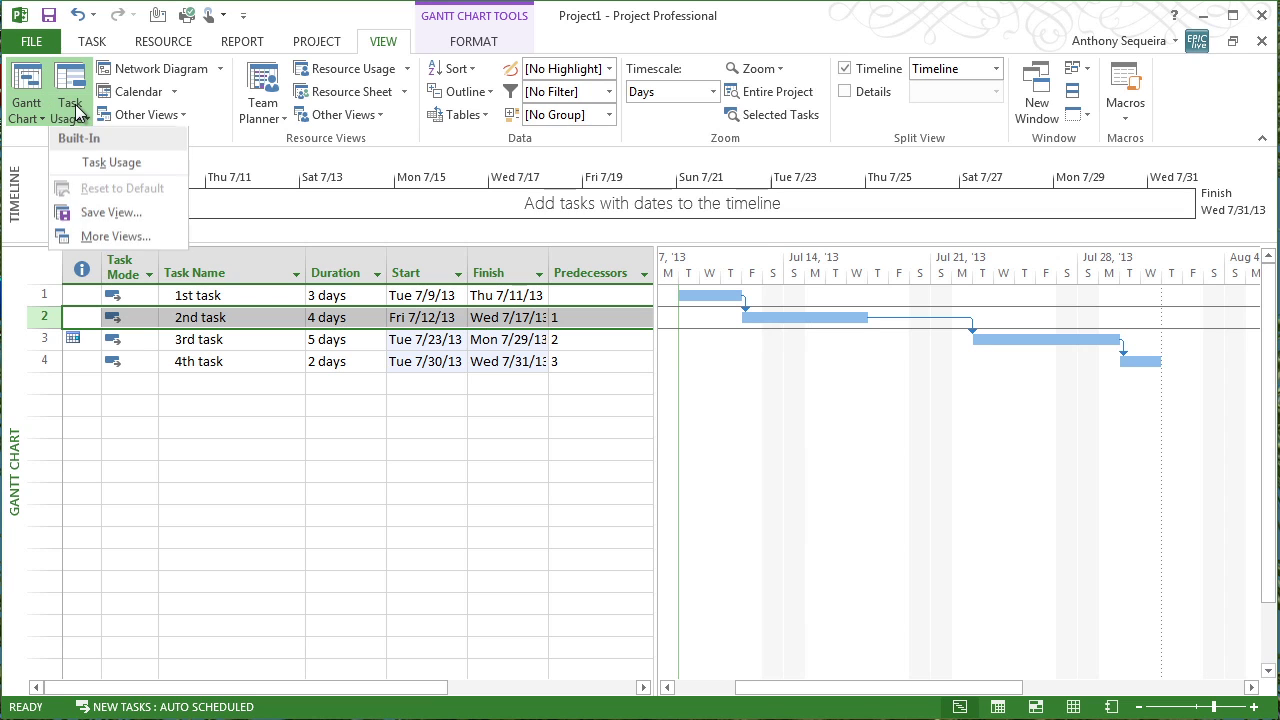
click(96, 244)
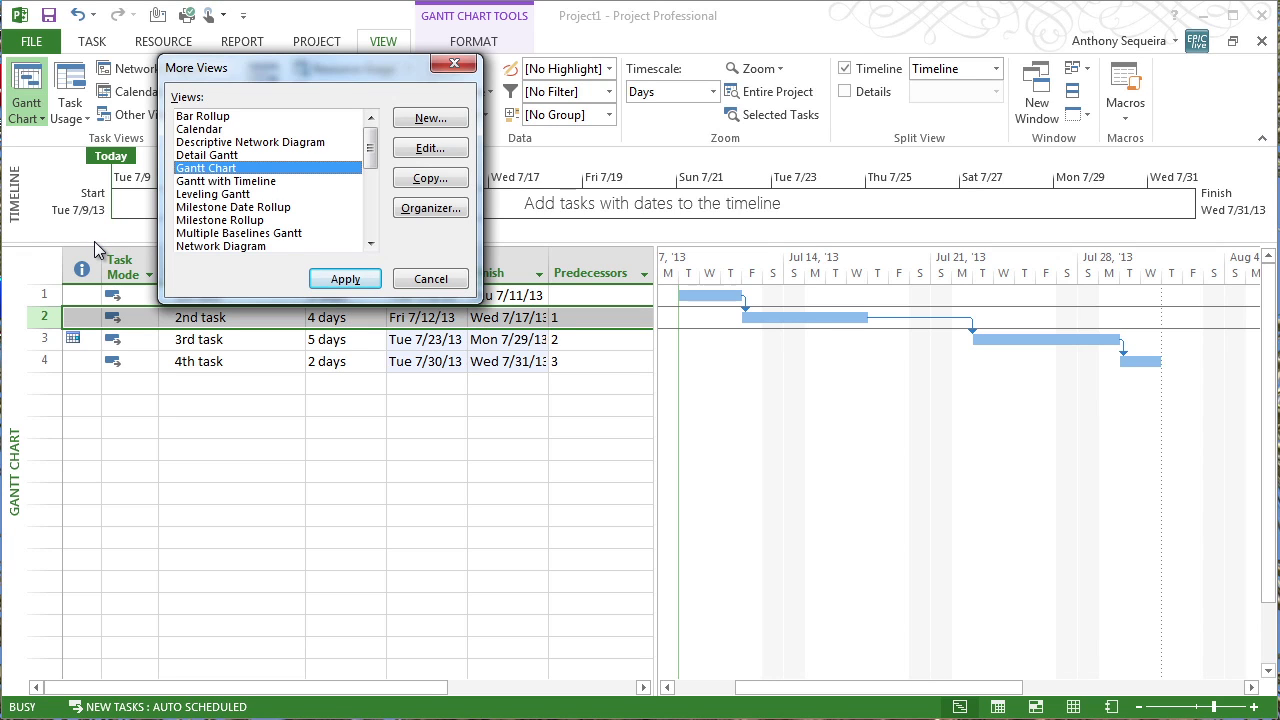
click(219, 156)
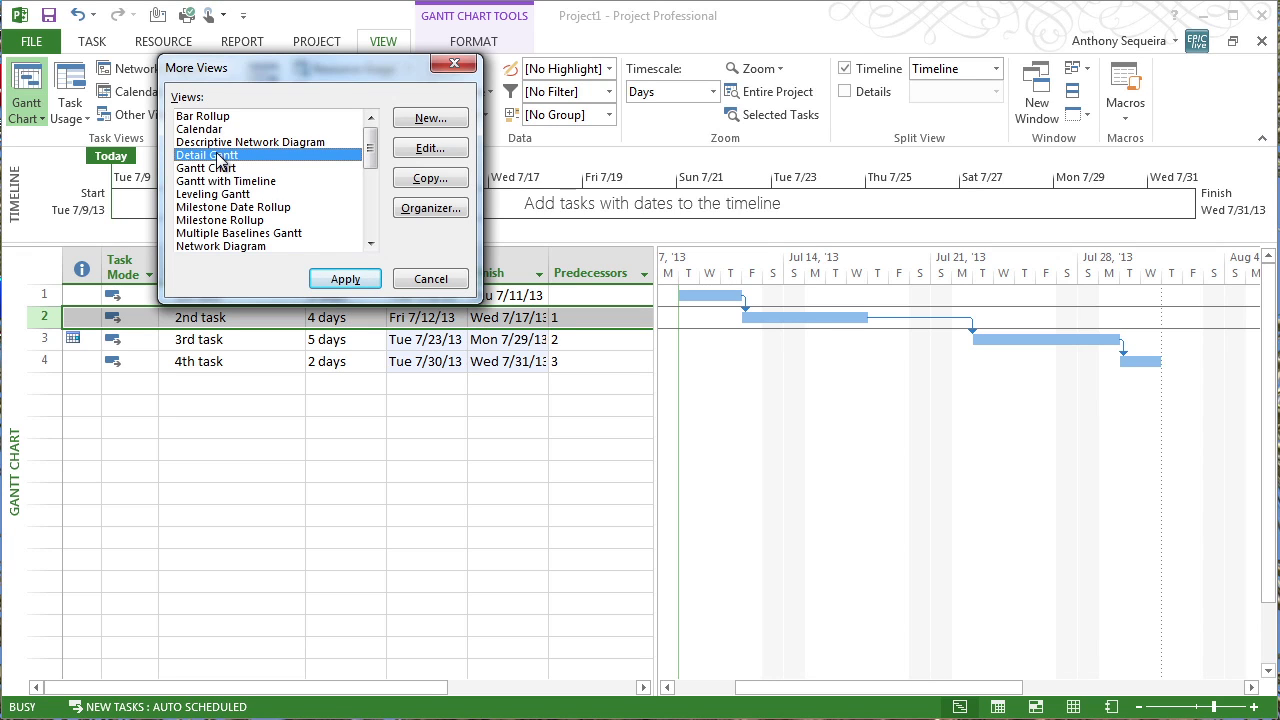
click(345, 278)
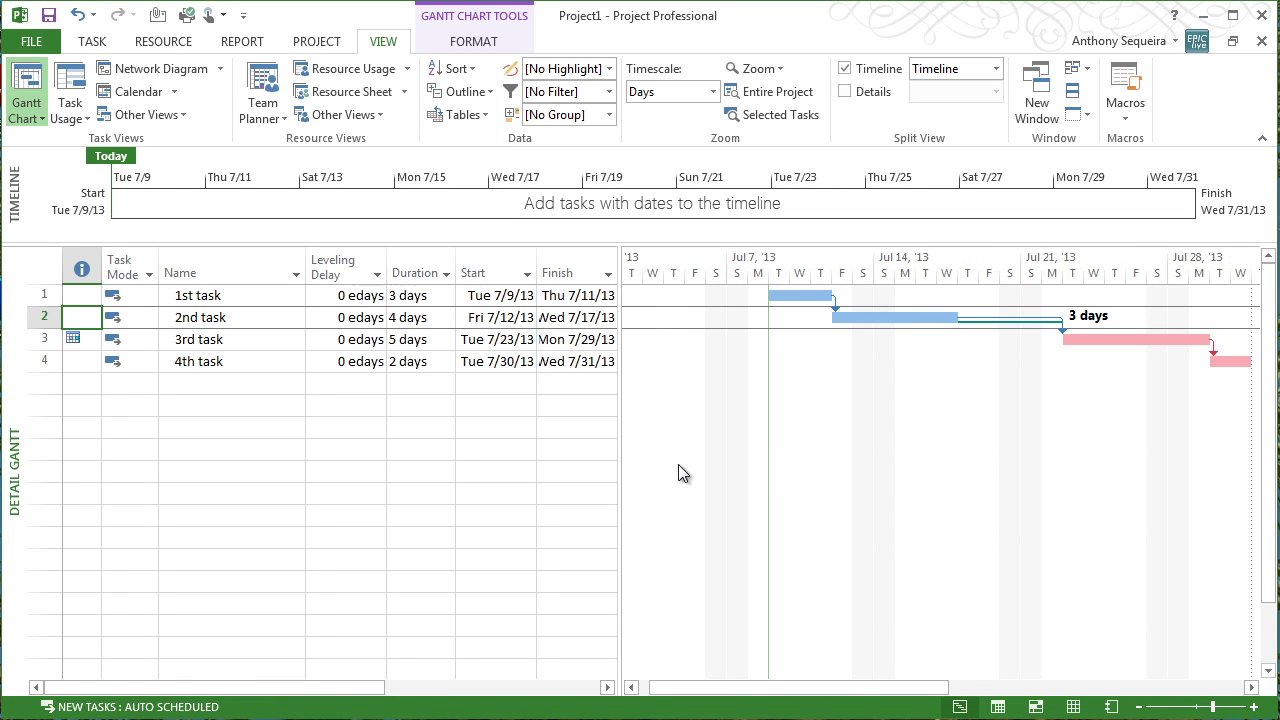
Step: Zoom the Detail Gantt timescale to fit the entire project
mouse_move(850, 685)
mouse_down()
mouse_move(950, 697)
mouse_move(889, 694)
mouse_move(865, 678)
mouse_up()
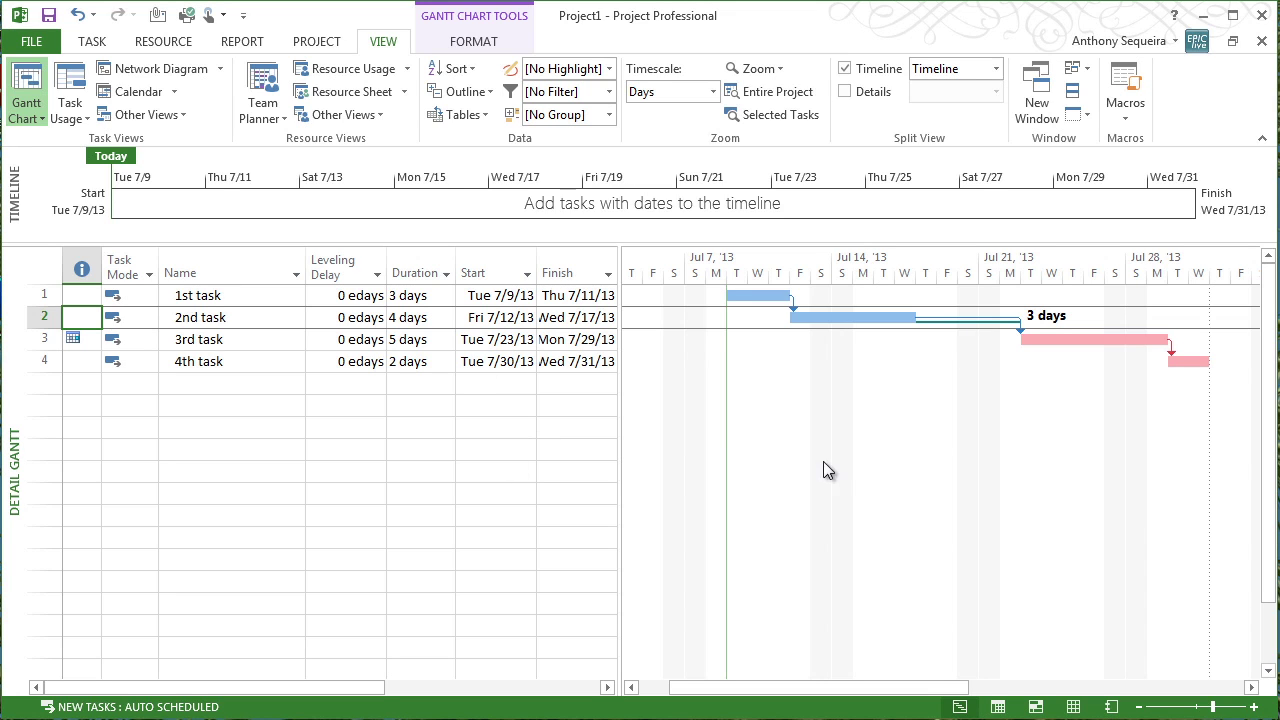
click(768, 69)
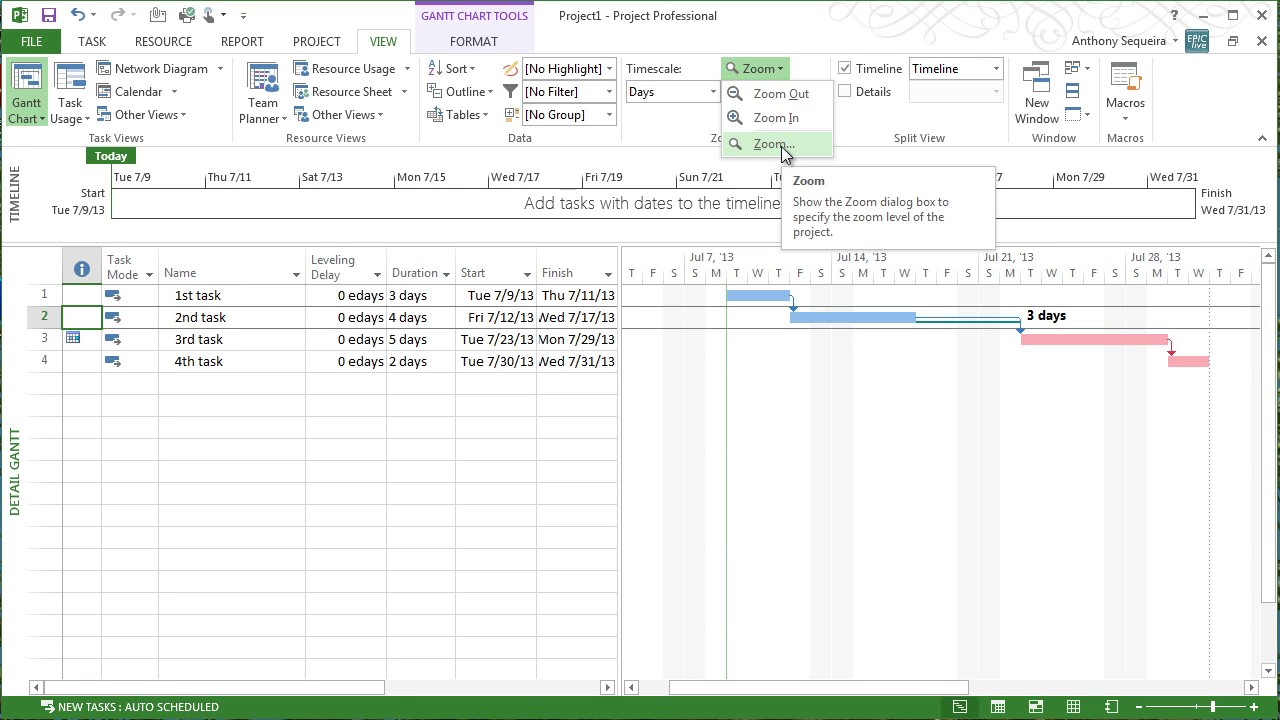
click(783, 146)
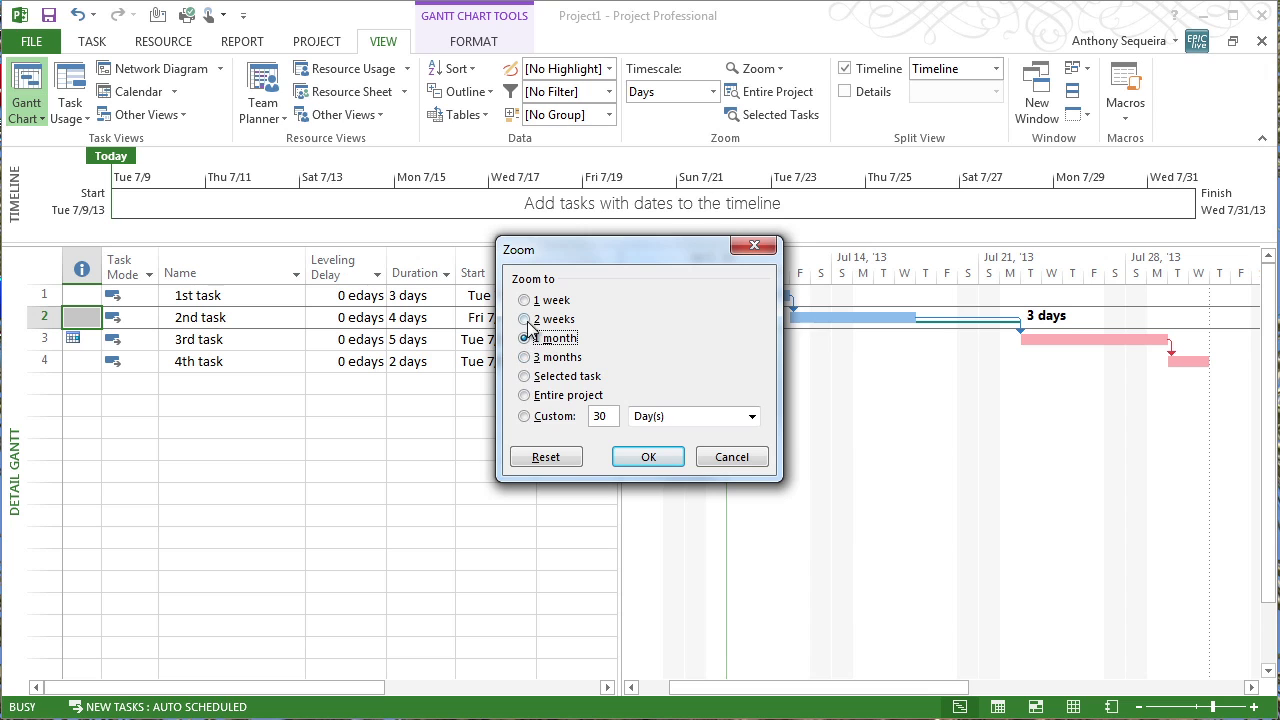
click(525, 396)
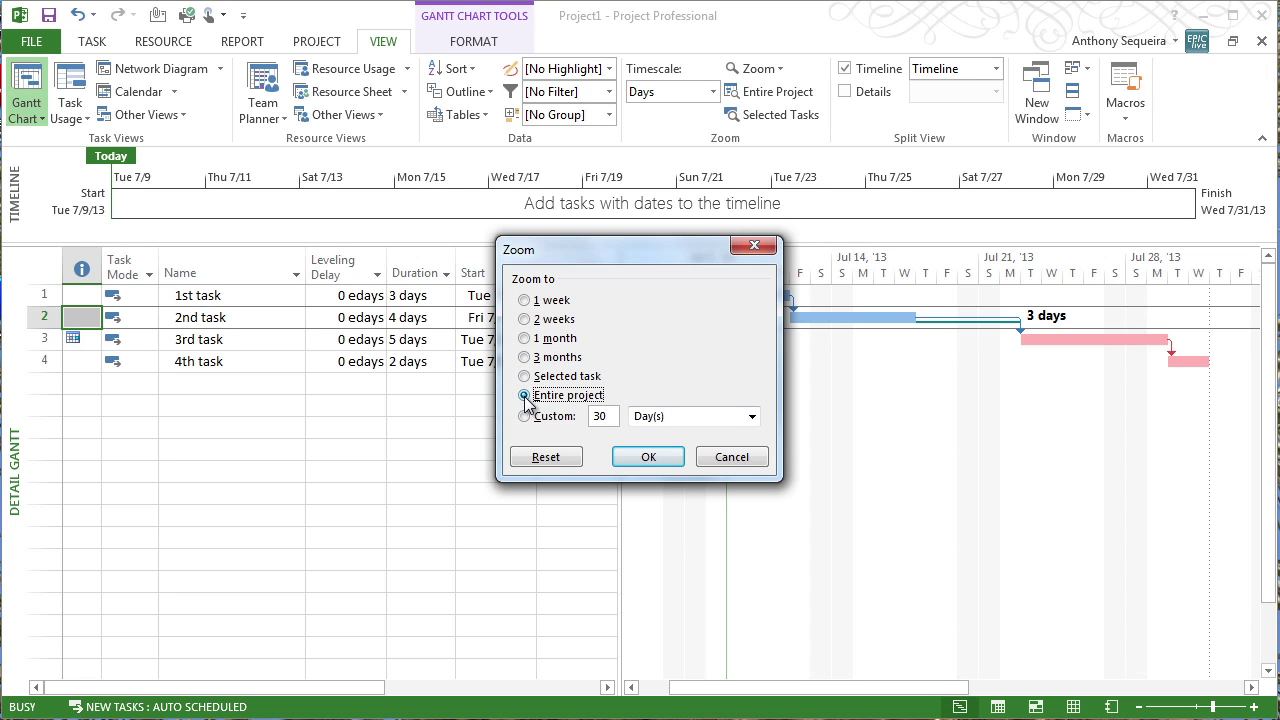
click(648, 457)
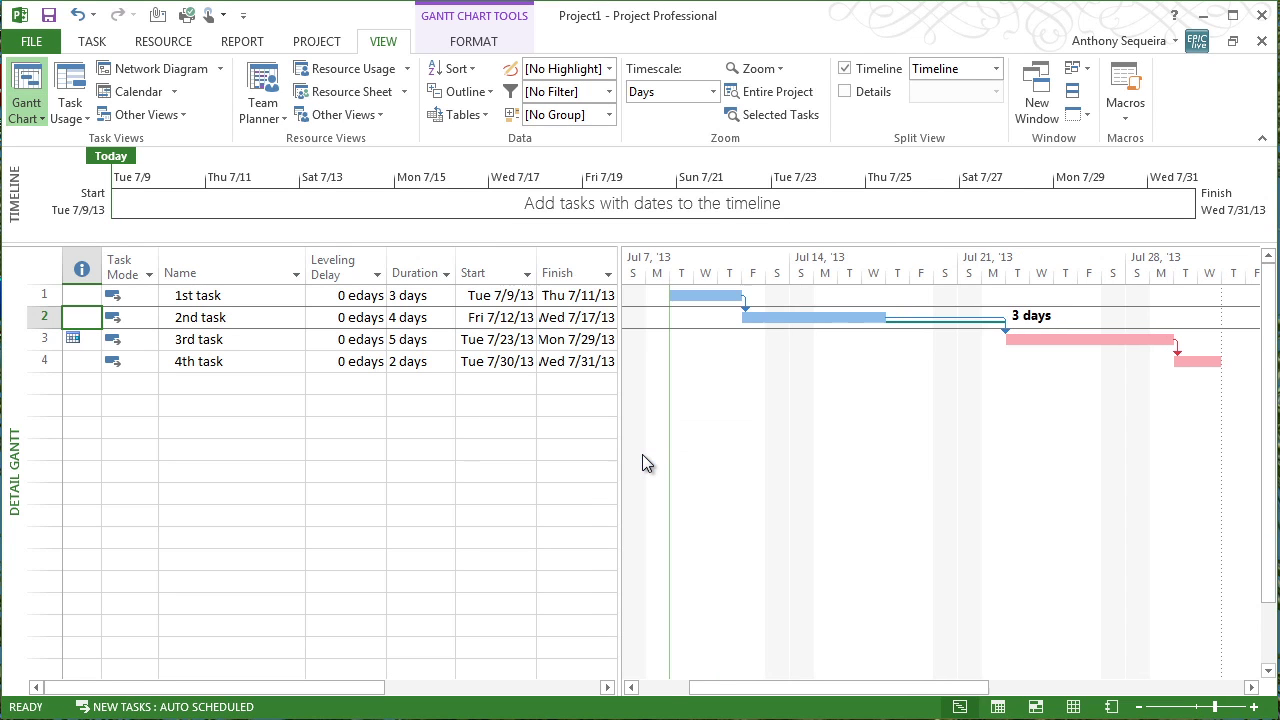